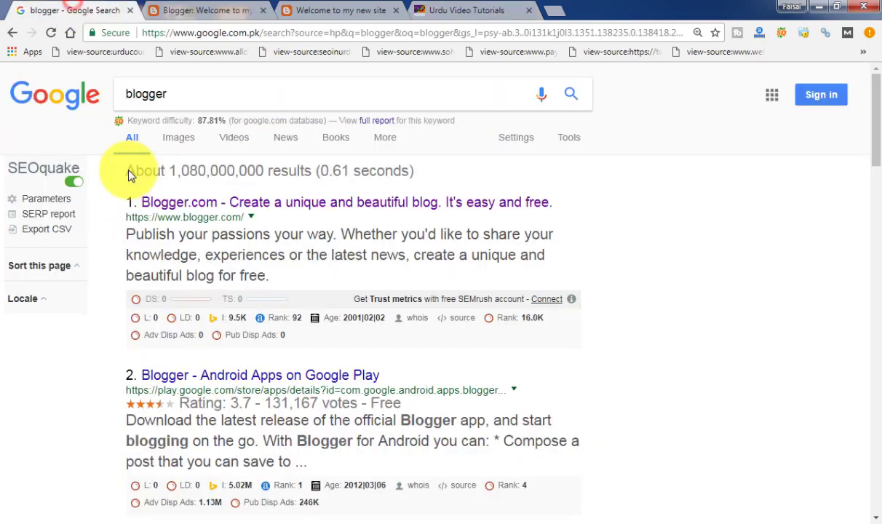
Step: Bring up the Blogger dashboard's posts list for the "Welcome to my new site" blog
click(207, 10)
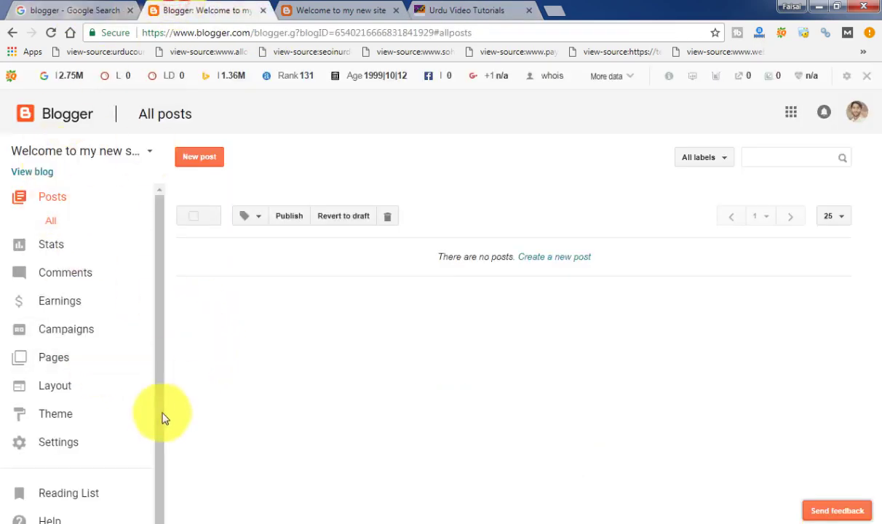
click(160, 472)
drag(160, 474, 161, 432)
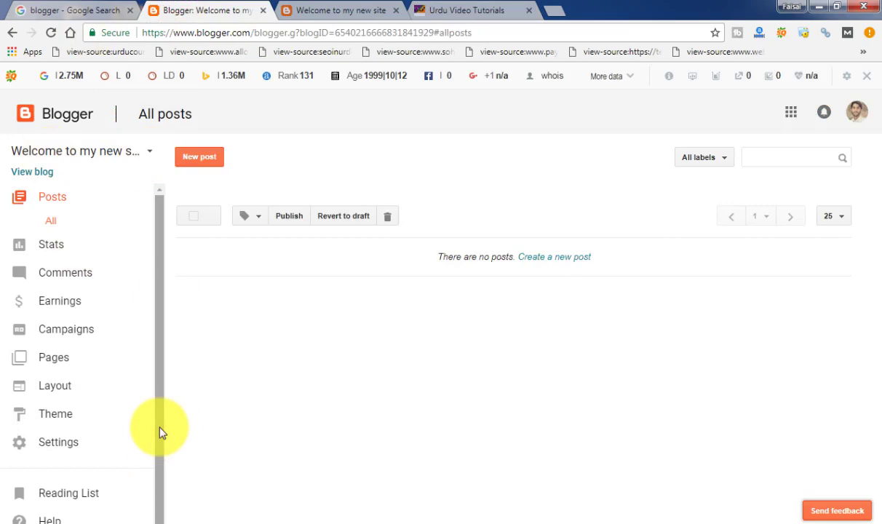
Step: View the live "Welcome to my new site" blog and highlight the learningcomputer123r part of its web address
click(295, 10)
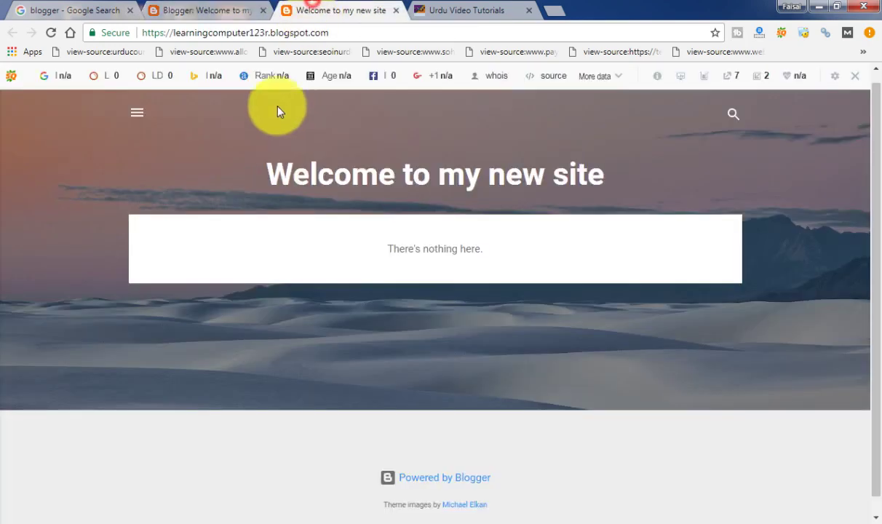
double_click(268, 33)
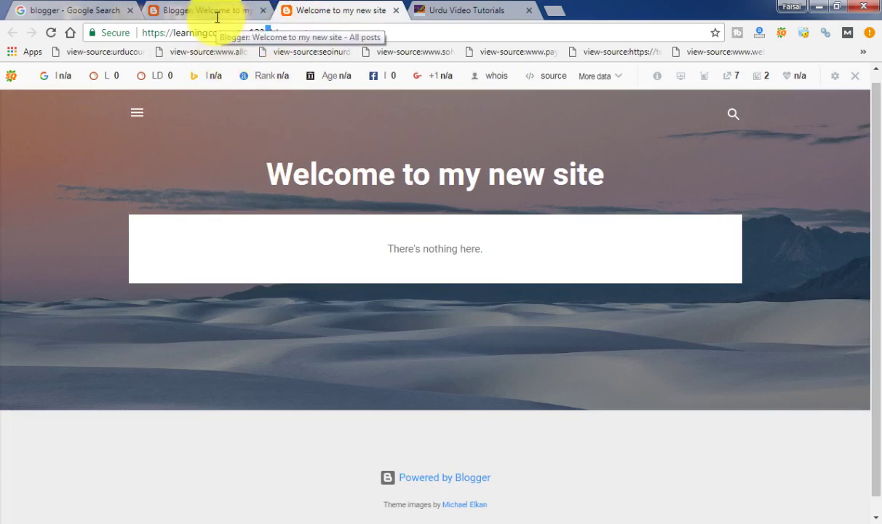
drag(336, 33, 118, 36)
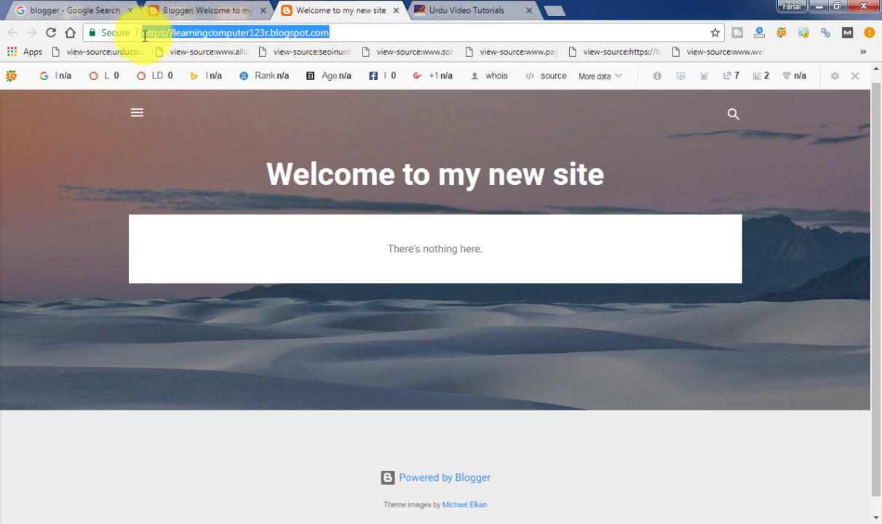
click(265, 33)
drag(174, 33, 269, 32)
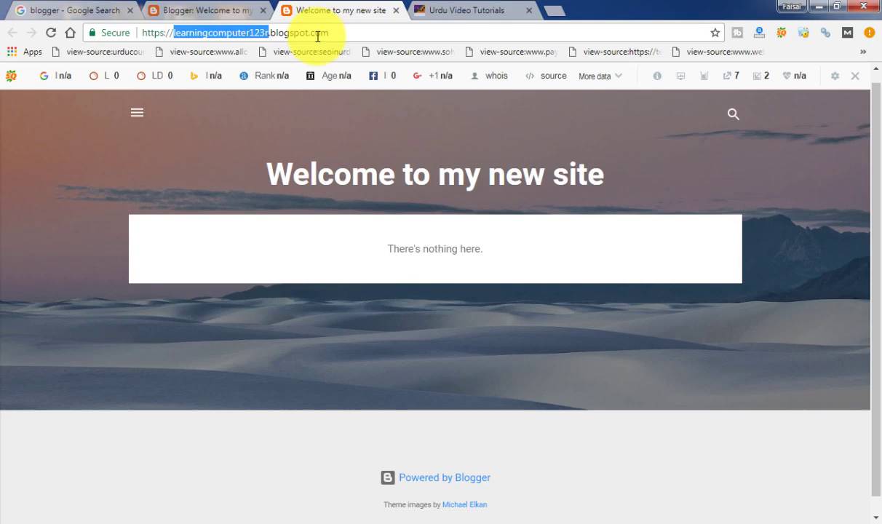
Step: Return to the Blogger dashboard, reload it and look through the account's list of blogs
click(195, 6)
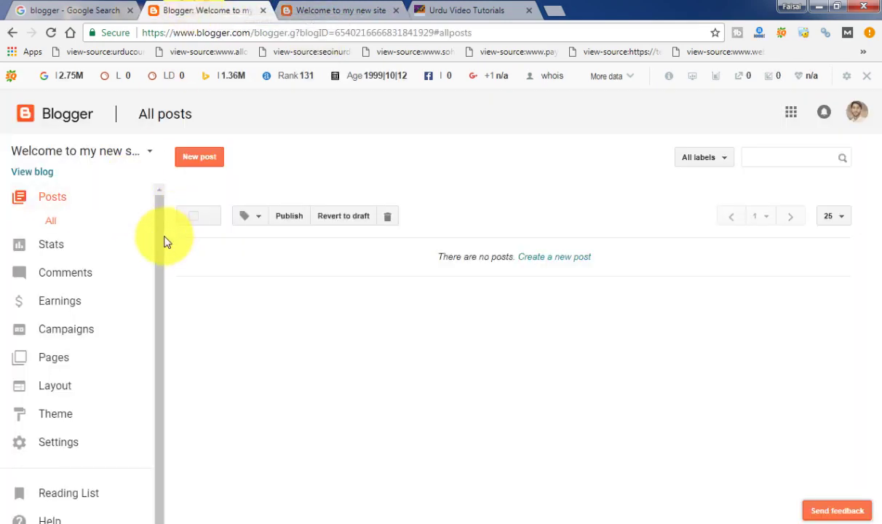
mouse_move(163, 236)
mouse_down()
mouse_move(161, 276)
mouse_move(161, 228)
mouse_up()
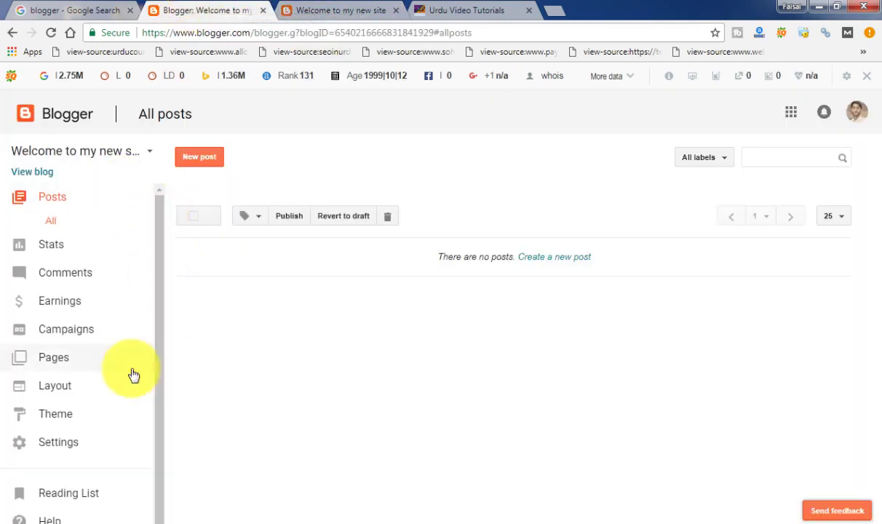
click(67, 121)
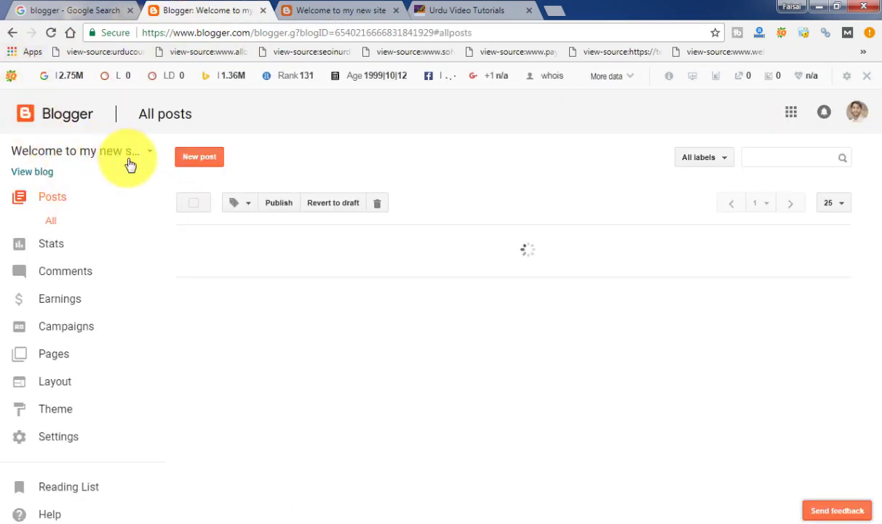
click(149, 156)
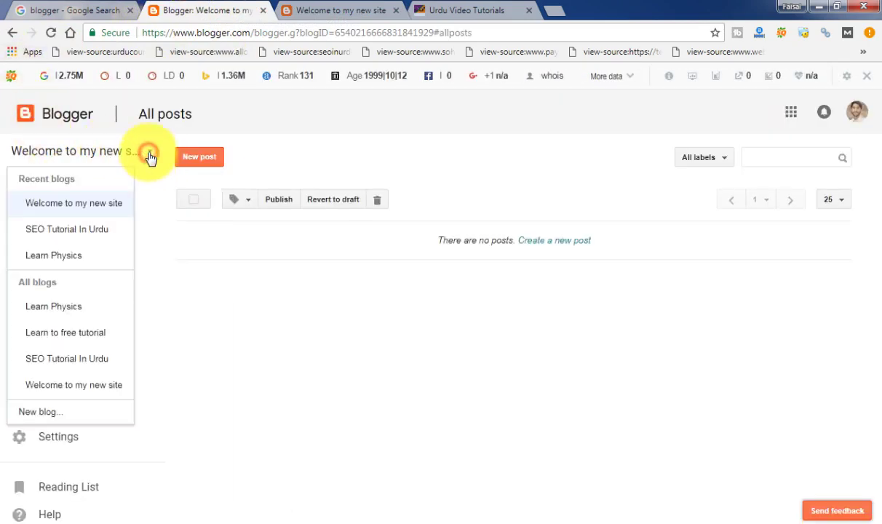
click(208, 284)
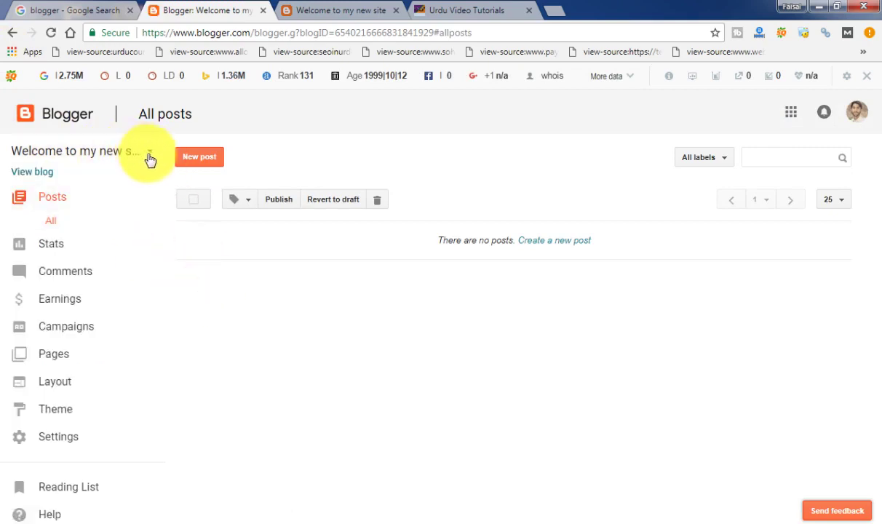
Step: Compare the live blog's address and title with the blog name shown in the Blogger dashboard
click(320, 10)
double_click(251, 34)
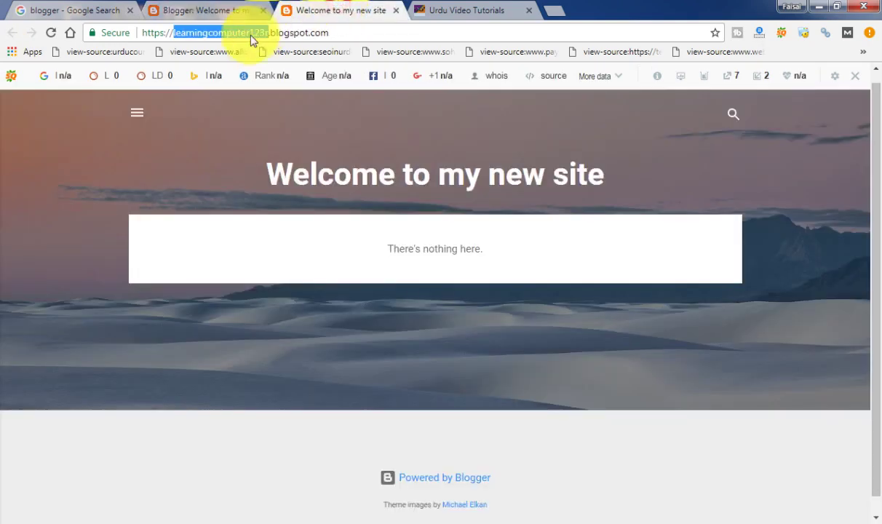
click(219, 10)
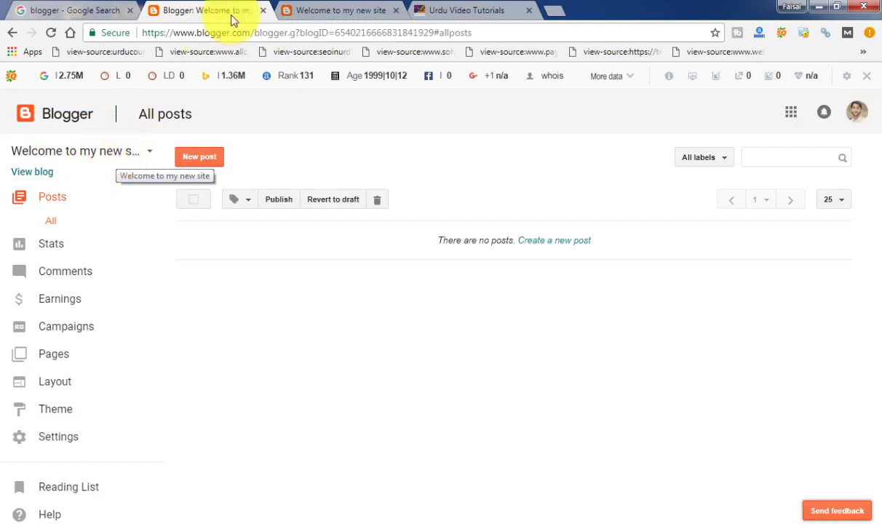
click(311, 9)
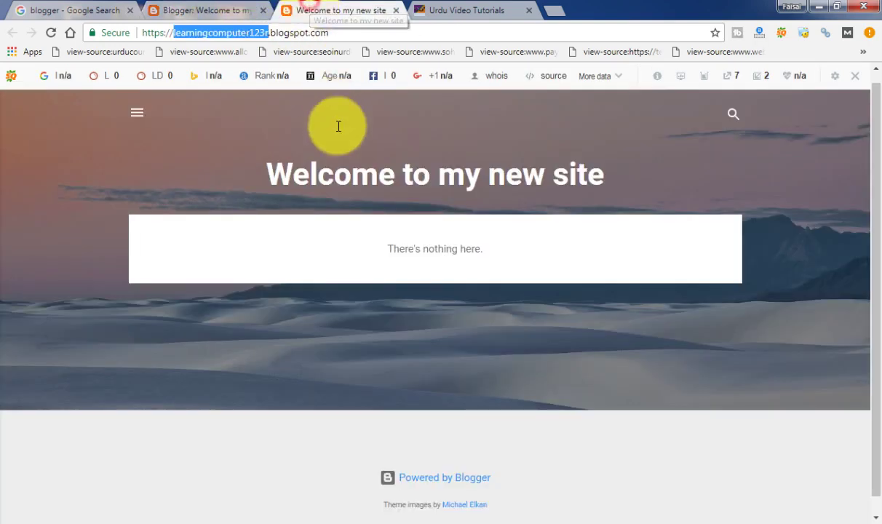
click(219, 10)
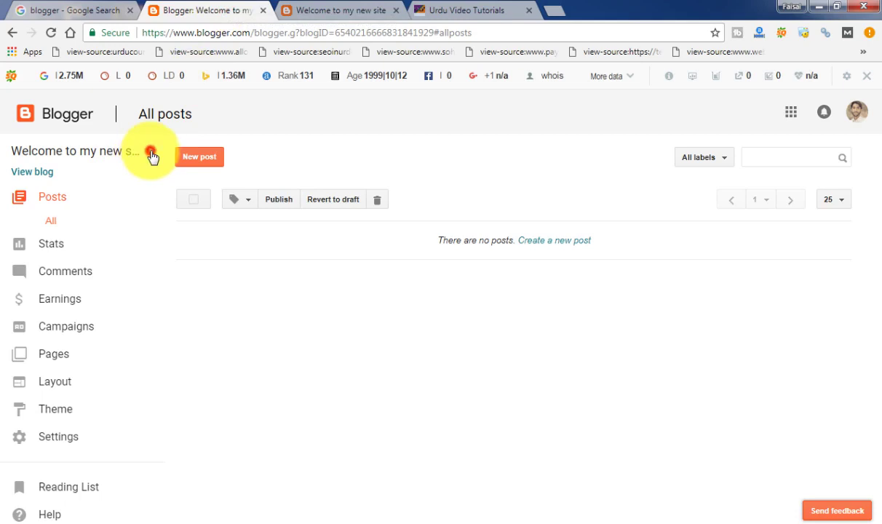
Step: Switch the dashboard to the "SEO Tutorial In Urdu" blog and return to "Welcome to my new site"
click(151, 152)
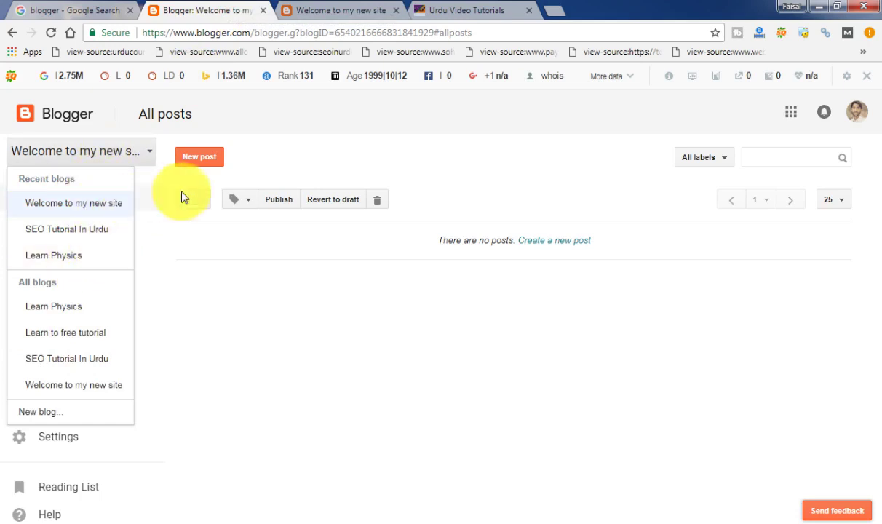
click(96, 232)
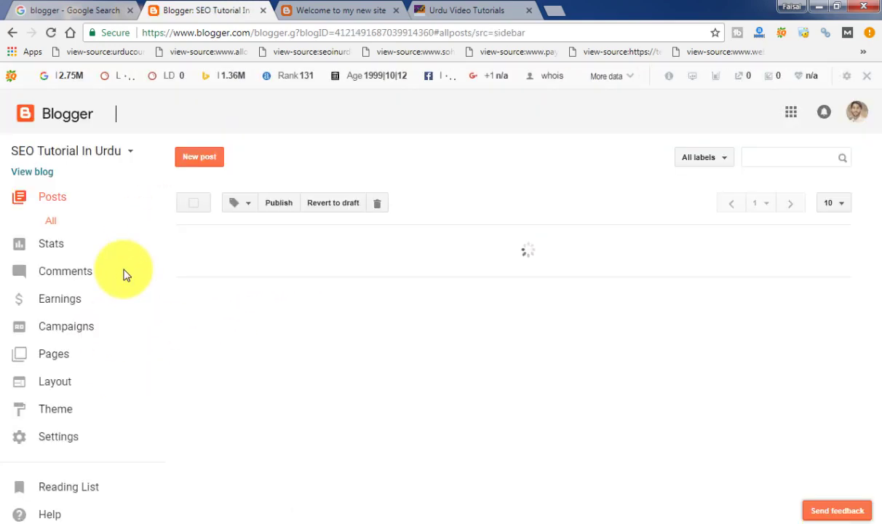
click(131, 148)
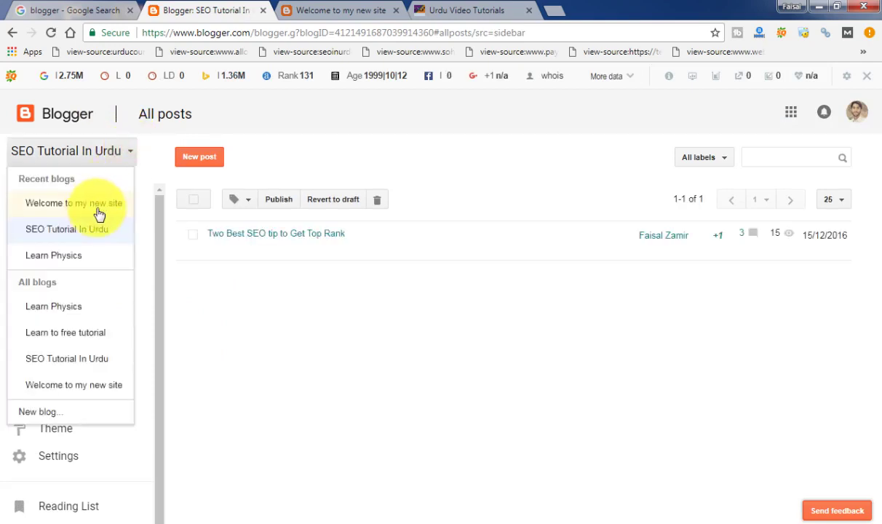
click(124, 203)
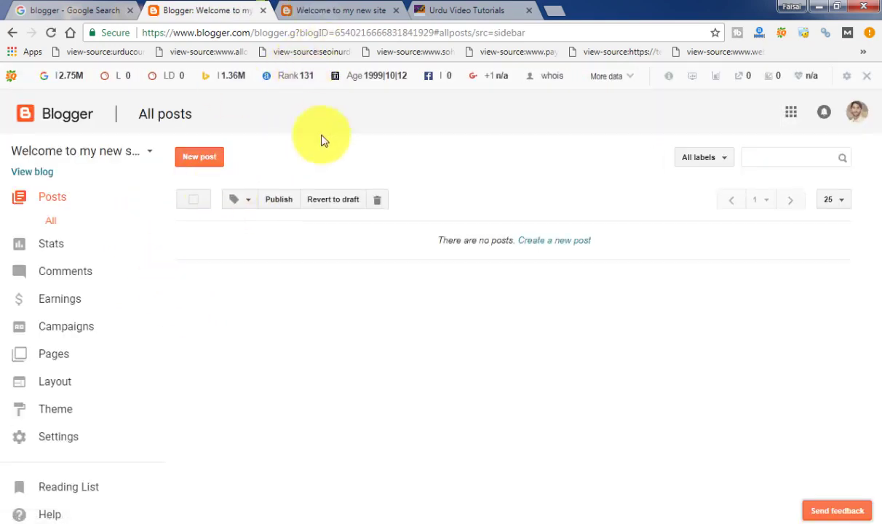
Step: Check the live blog's address once more and return to the Blogger dashboard
click(338, 10)
double_click(216, 33)
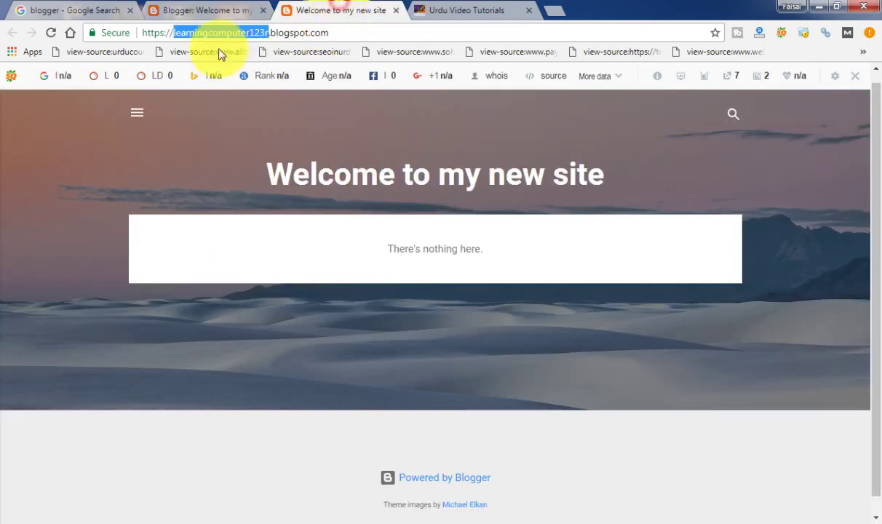
click(204, 11)
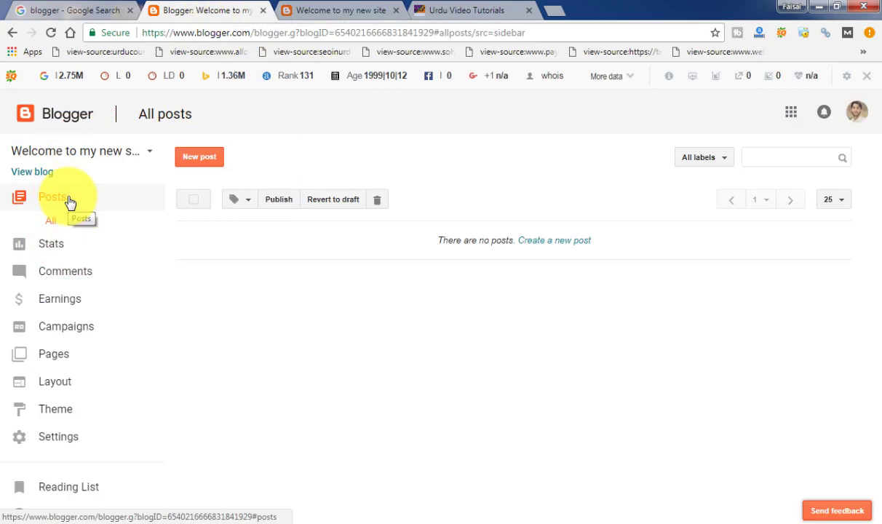
Step: Look through the published posts on the onlineseekhna.com home page as an example, then return to the Blogger dashboard
click(425, 10)
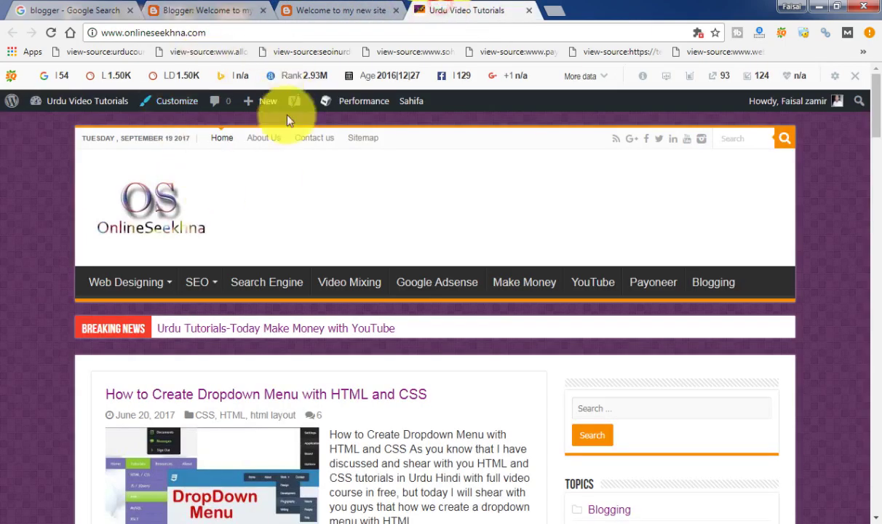
scroll(869, 135, down, 4)
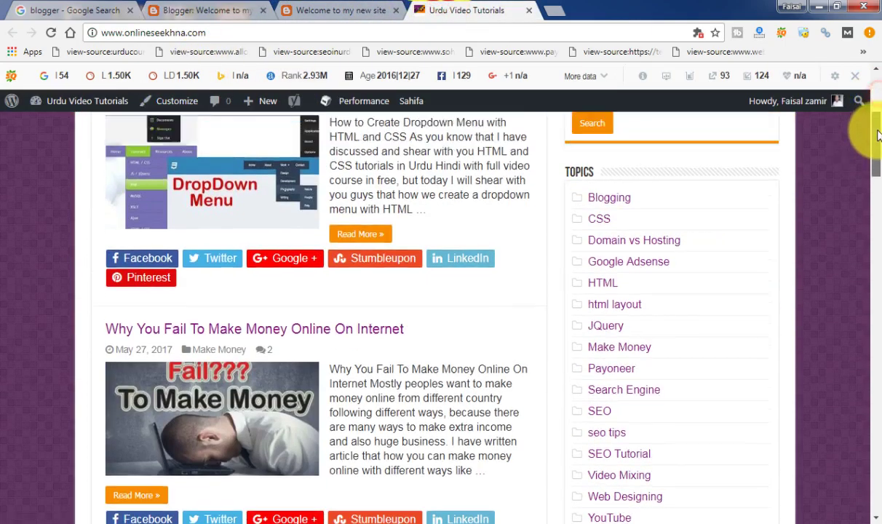
scroll(870, 124, up, 1)
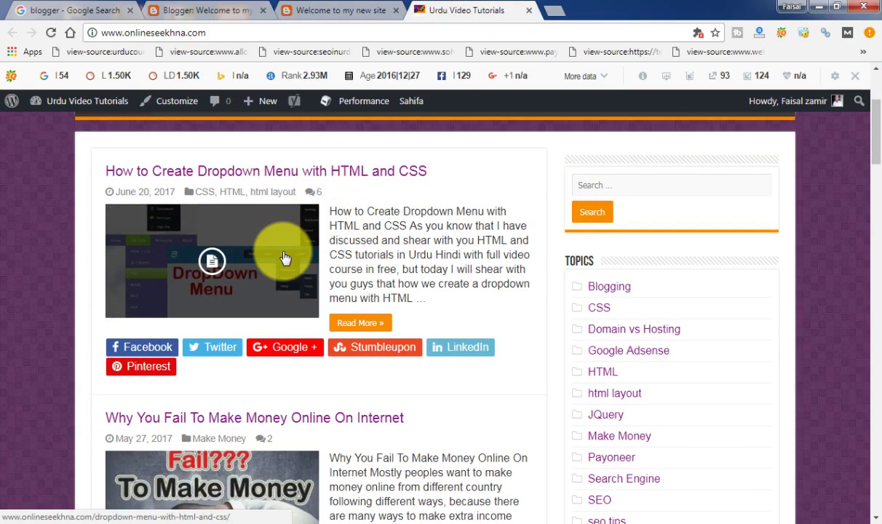
click(172, 10)
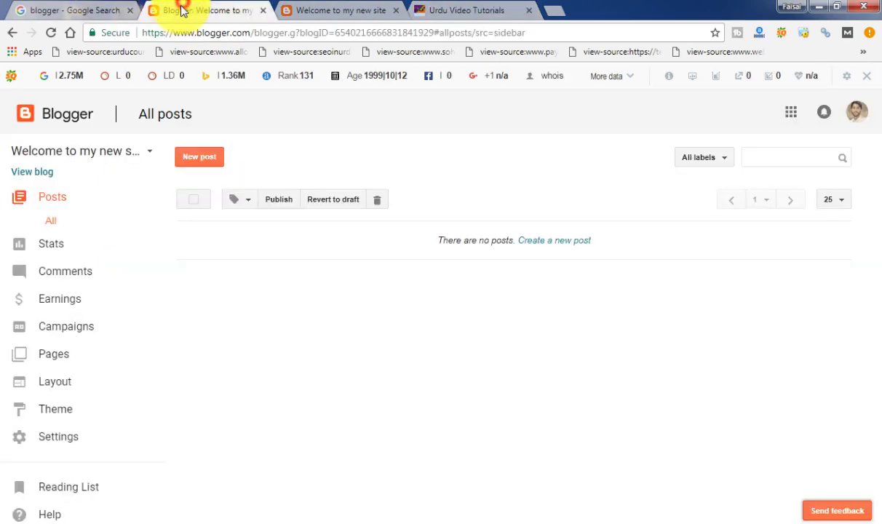
Step: Go through the blog's Posts, Stats, Comments and Earnings sections
click(59, 203)
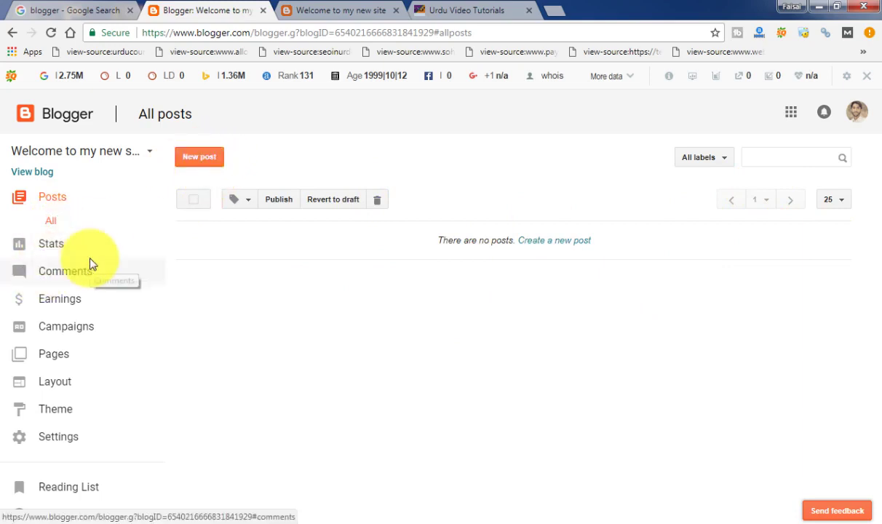
click(51, 244)
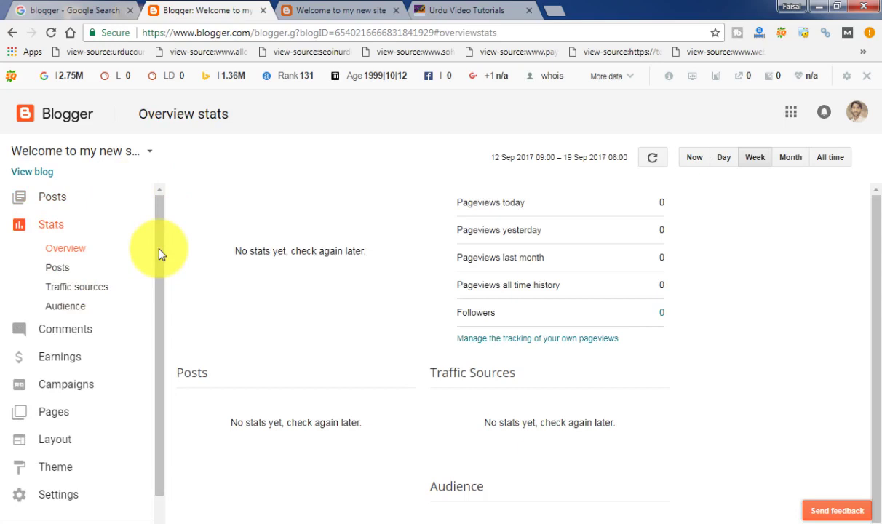
click(84, 327)
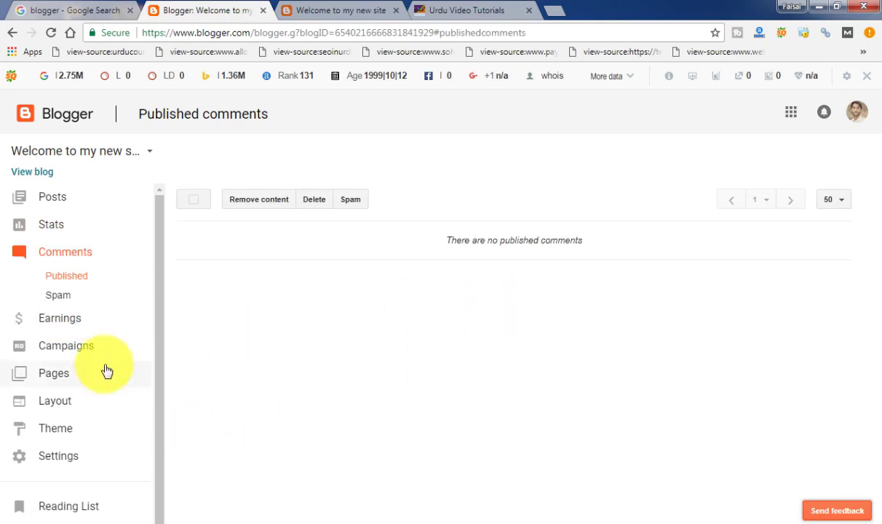
click(62, 318)
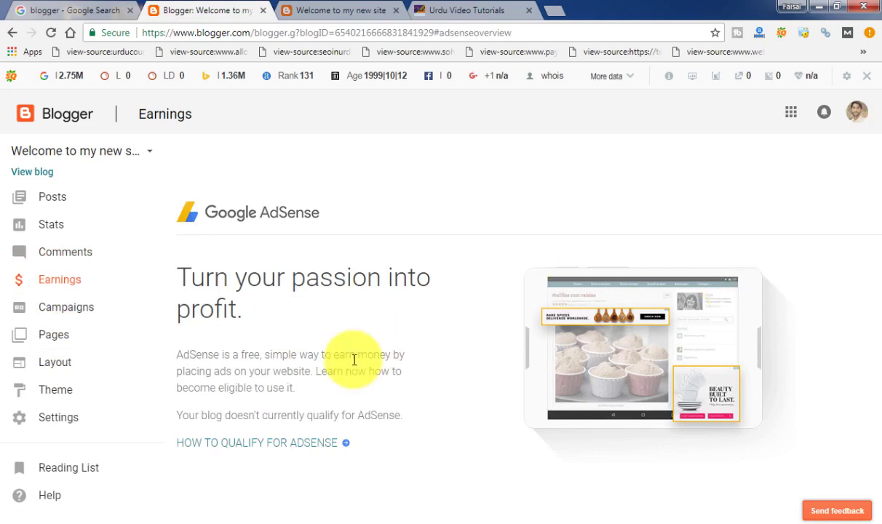
Step: View the blog's Campaigns and Pages sections, dismissing the Windows color scheme dialog
click(71, 307)
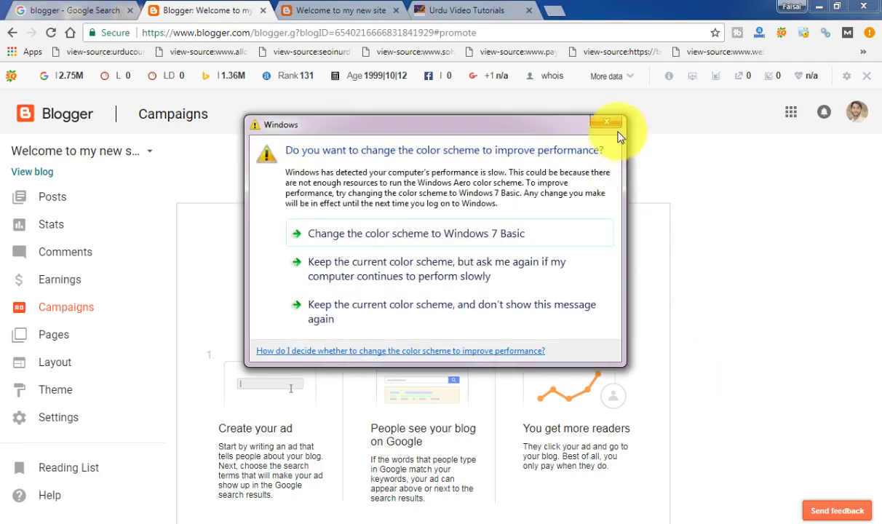
click(608, 124)
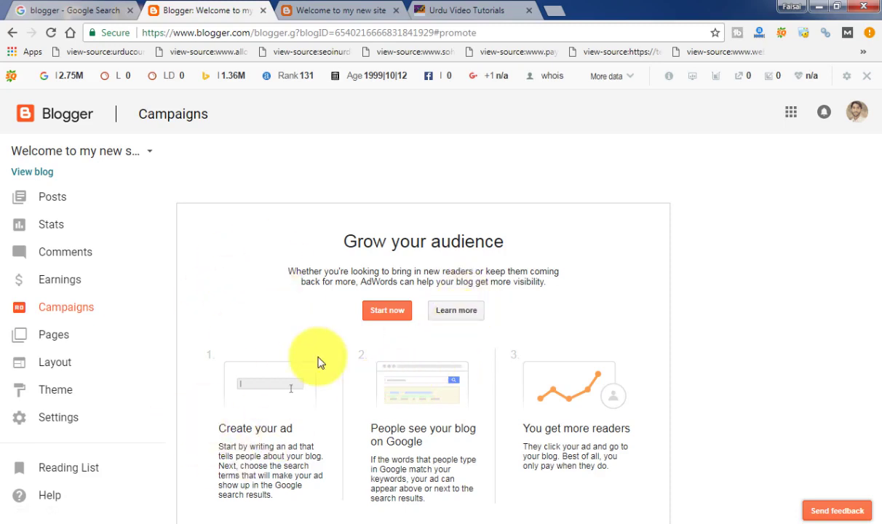
click(25, 333)
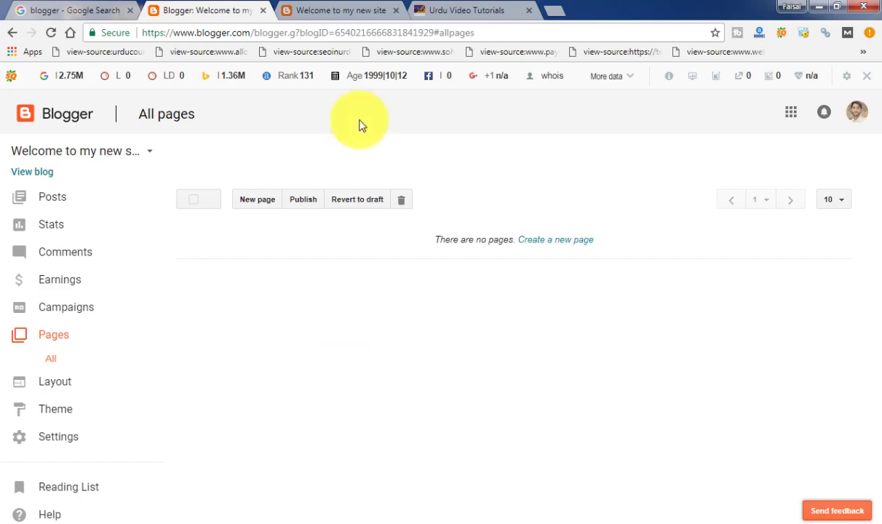
Step: View the About Us page on onlineseekhna.com as an example of a page, then return to Blogger's pages list
click(467, 10)
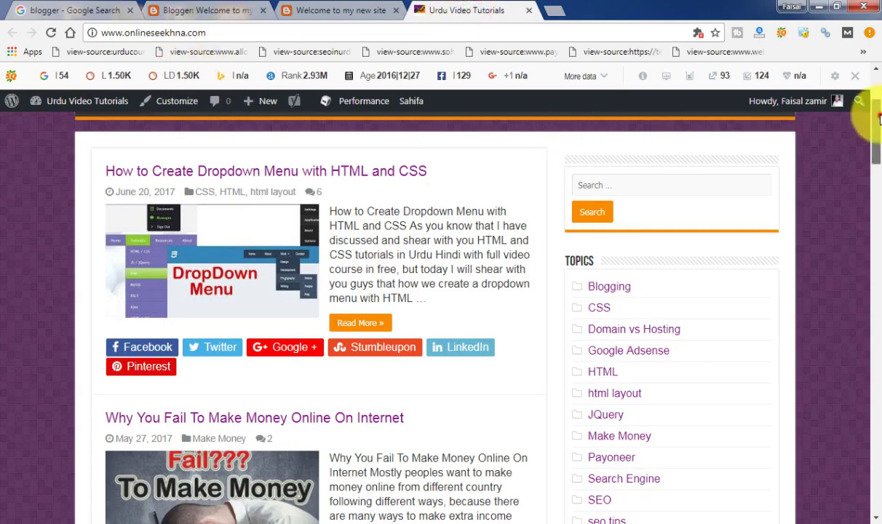
scroll(866, 118, up, 3)
click(221, 139)
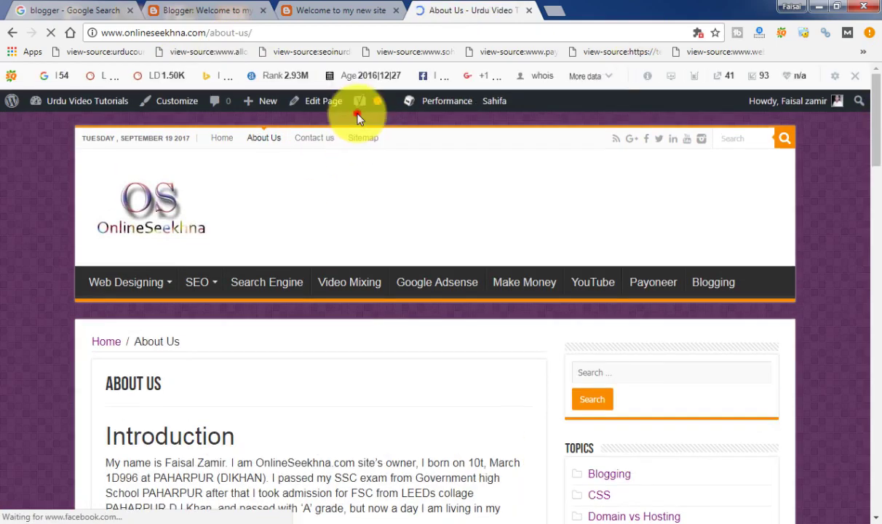
click(226, 10)
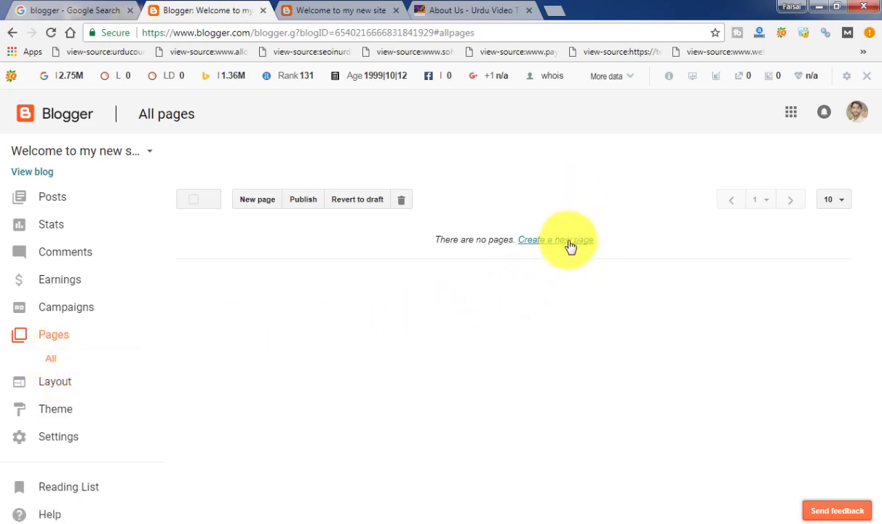
Step: Examine the arrangement of gadgets on the blog's Layout page
click(54, 383)
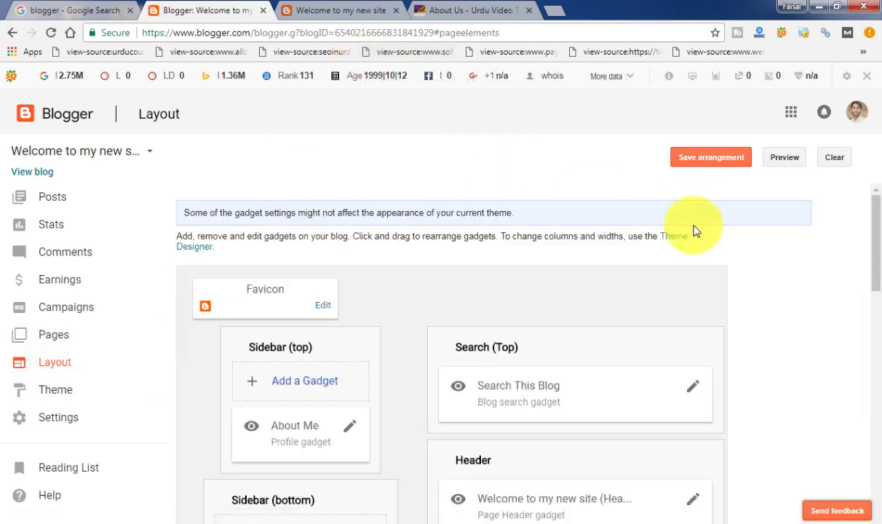
drag(877, 232, 872, 211)
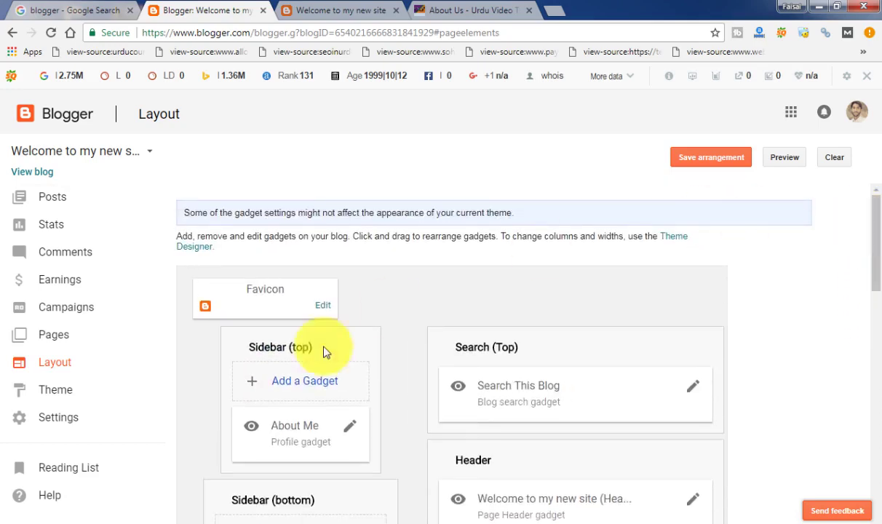
click(356, 7)
click(232, 7)
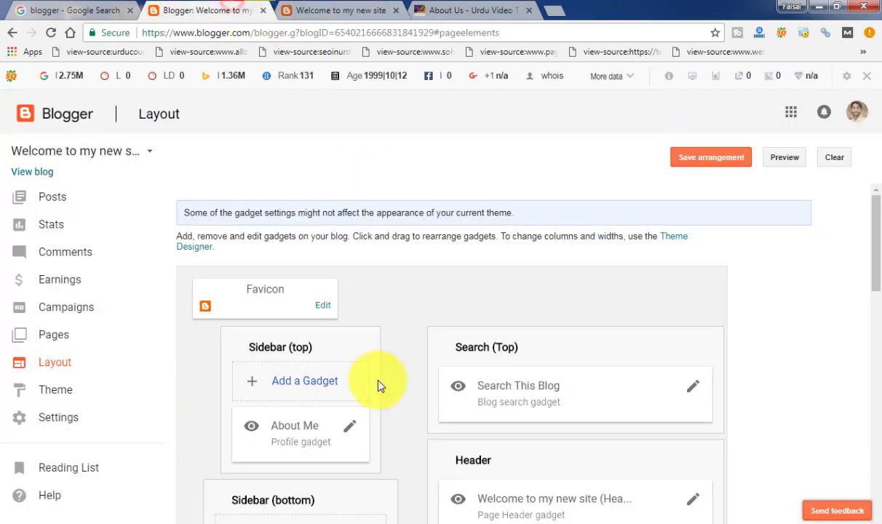
drag(875, 240, 866, 221)
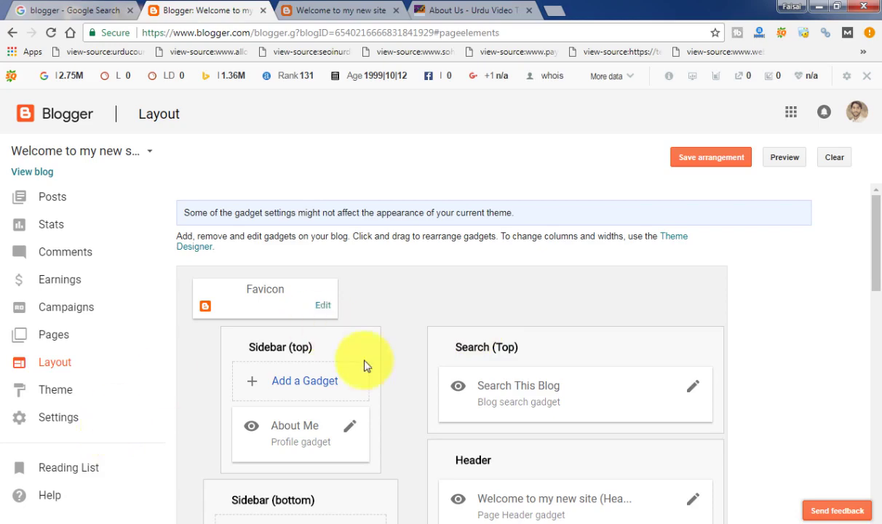
drag(877, 255, 860, 246)
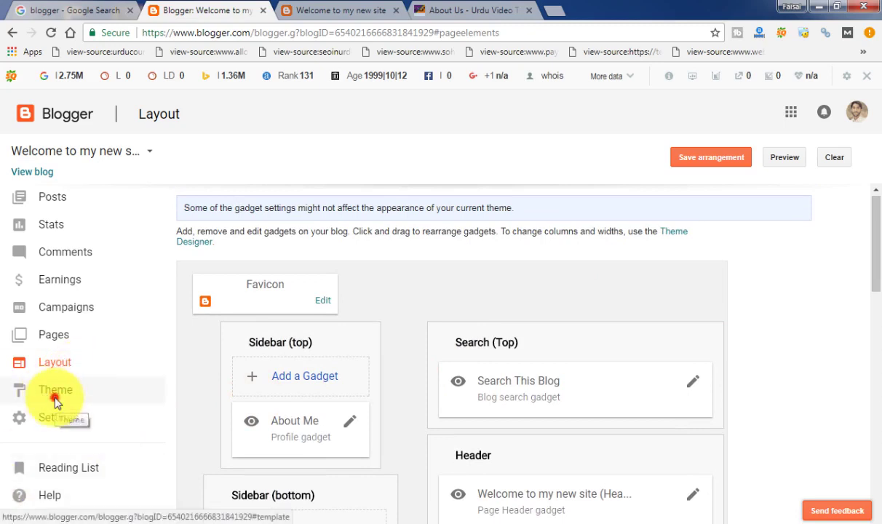
Step: View the blog's Theme section, including its live and mobile previews and the Contempo and Soho theme choices
click(29, 399)
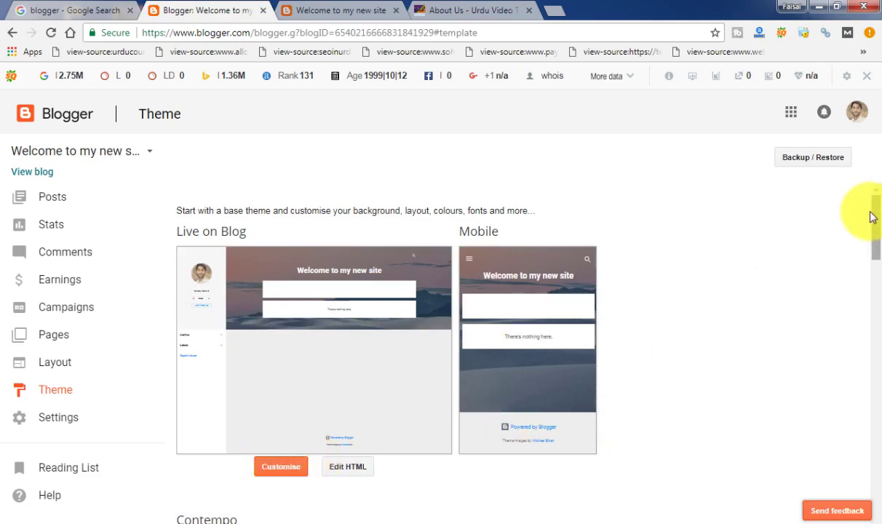
scroll(877, 225, down, 6)
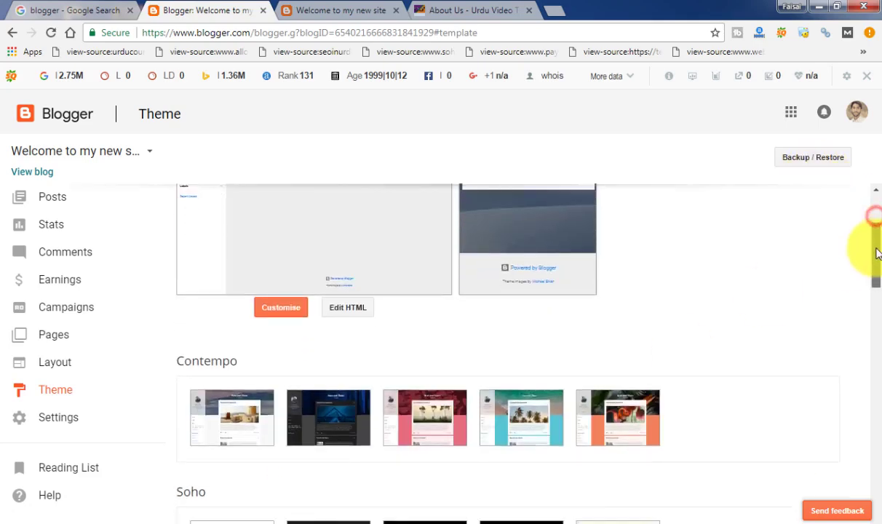
scroll(415, 323, up, 3)
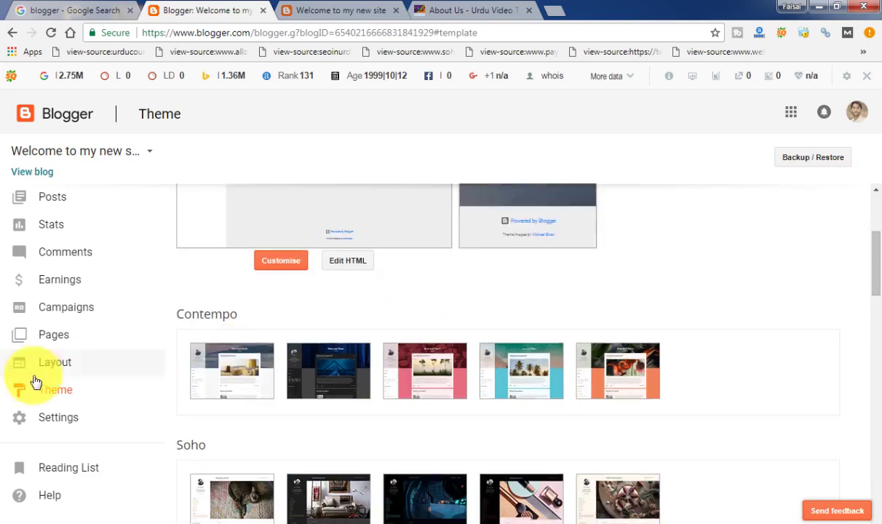
Step: Change the blog address in the basic settings, trying learningcomputer123 first and then saving learningcomputer000
drag(41, 387, 61, 416)
click(58, 418)
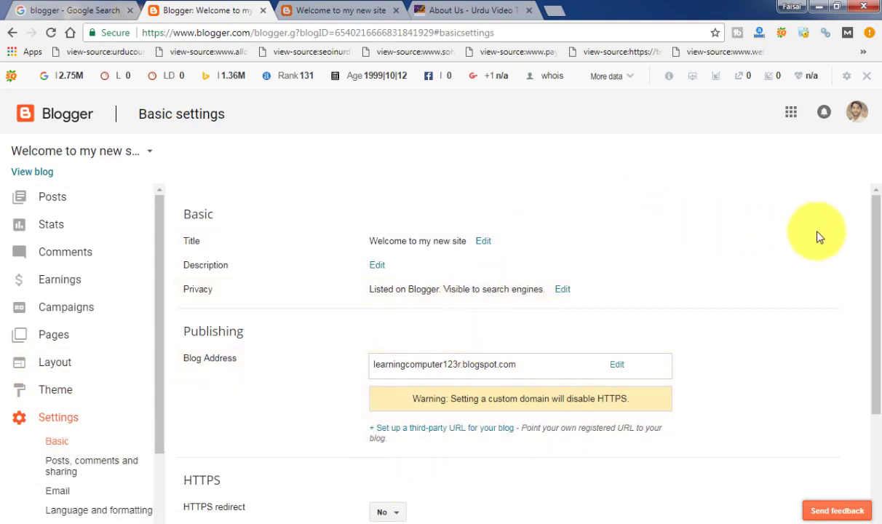
drag(872, 250, 872, 276)
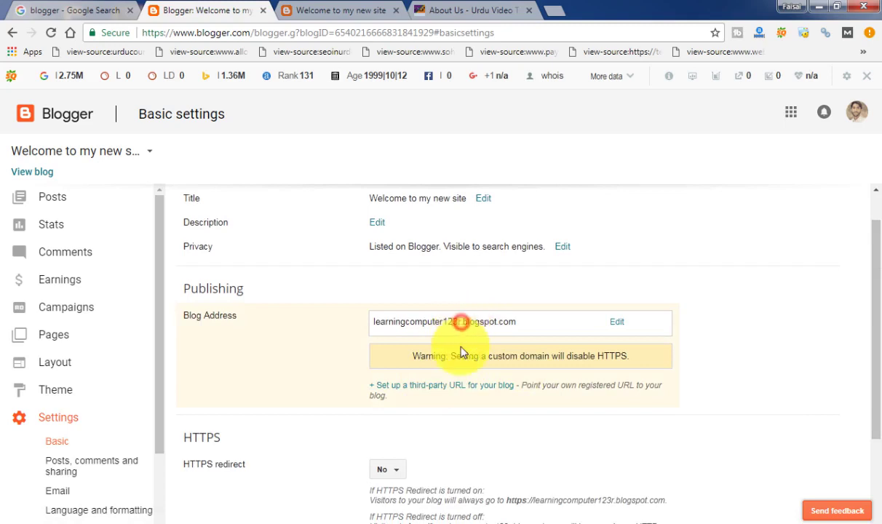
click(616, 321)
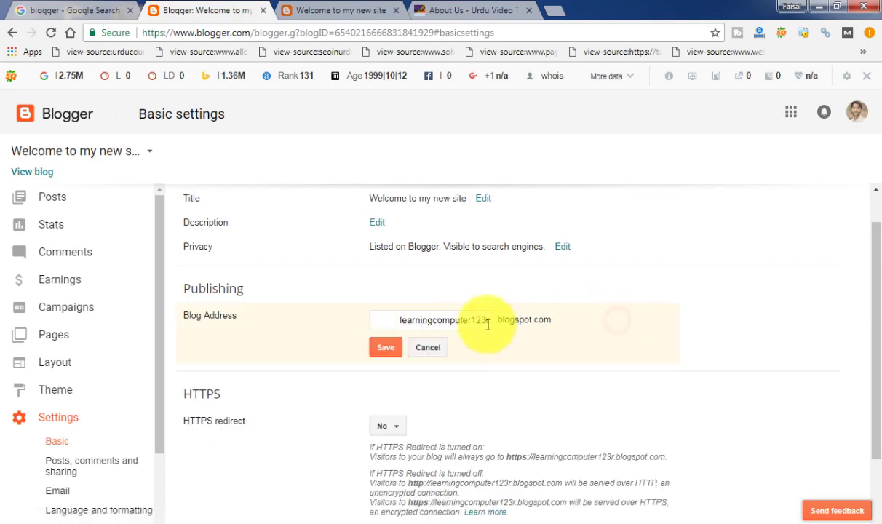
click(386, 347)
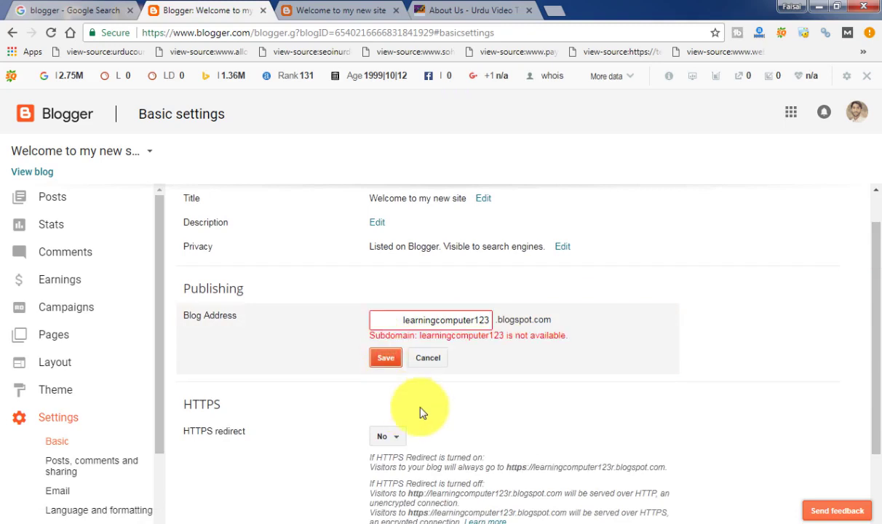
click(484, 321)
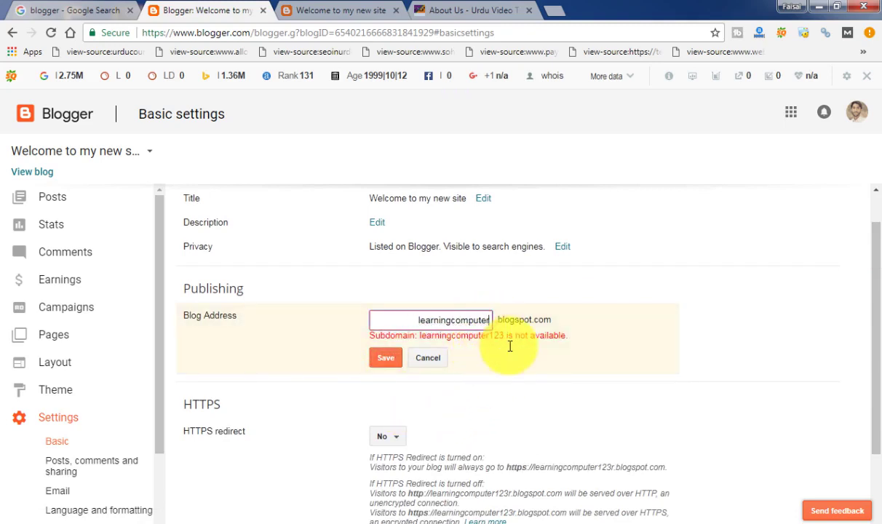
click(387, 359)
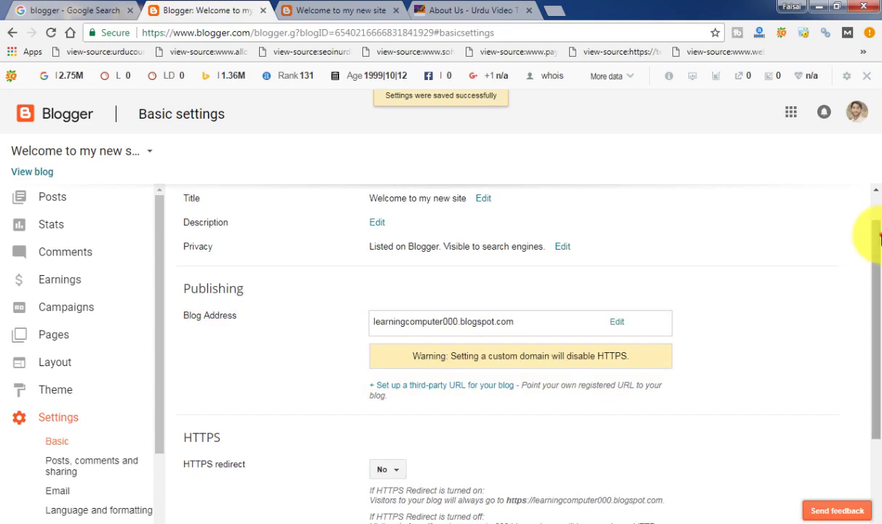
Step: Look through the HTTPS options in the basic settings and the list of other settings categories
drag(878, 237, 788, 331)
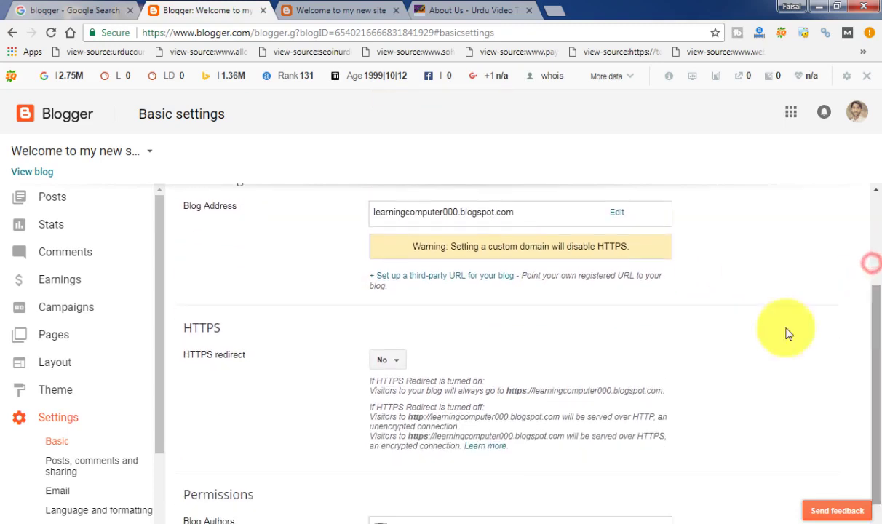
drag(161, 434, 150, 518)
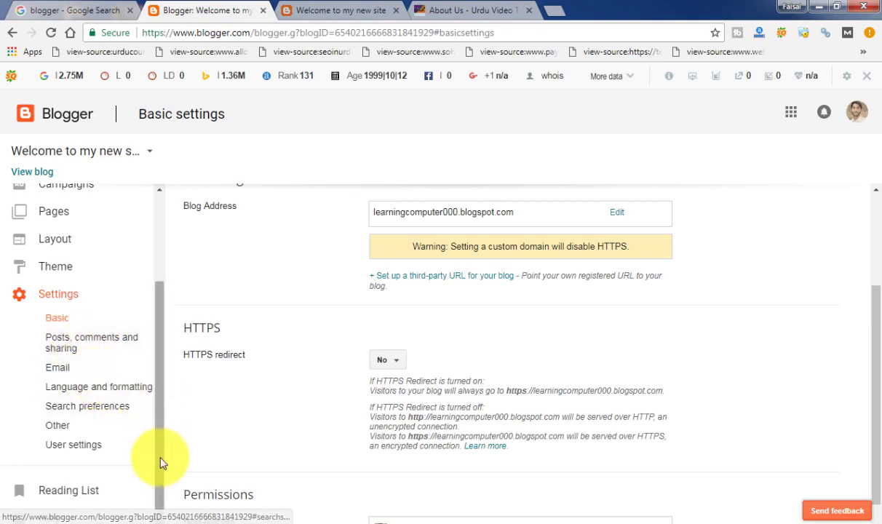
drag(159, 457, 159, 484)
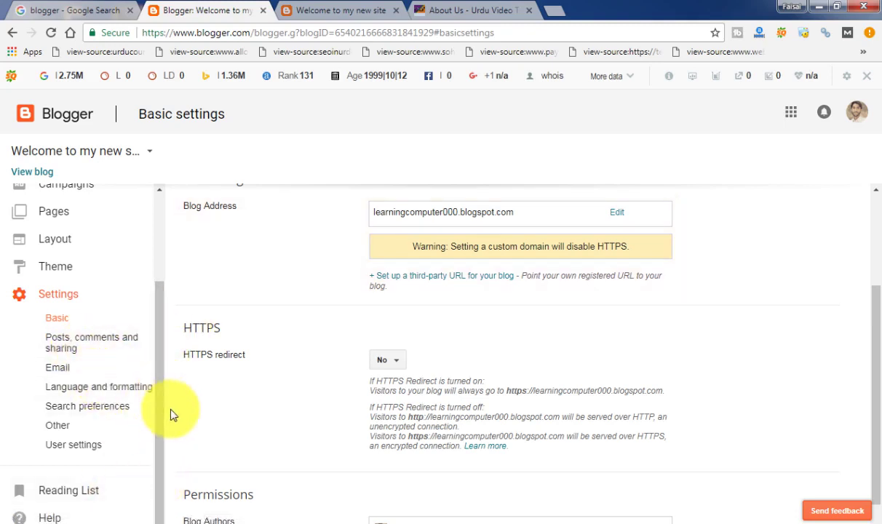
Step: Browse the Urdu Video Tutorials posts in the Reading List, and view the popular Help topics before closing Help
click(92, 492)
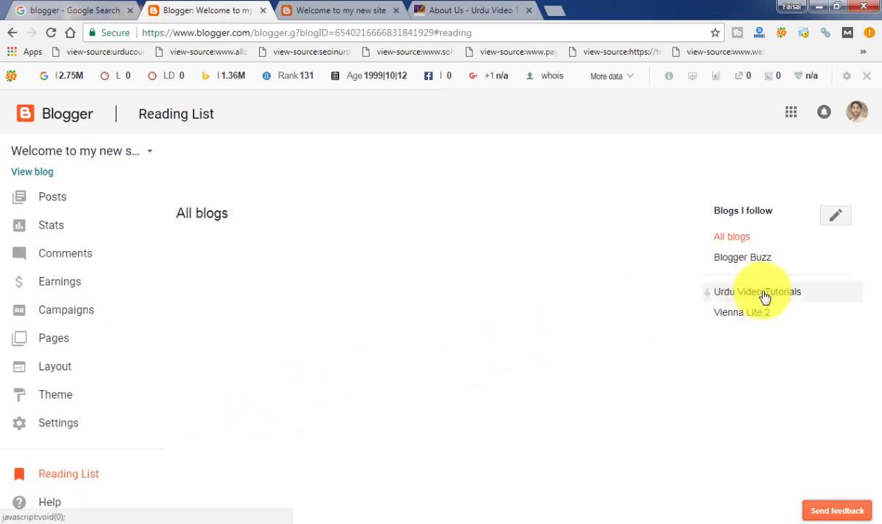
click(747, 244)
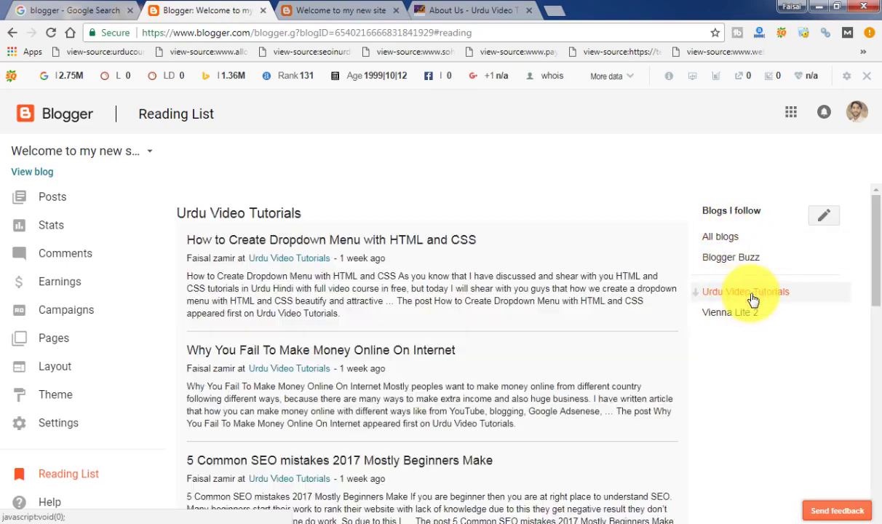
scroll(880, 306, down, 1)
scroll(879, 342, down, 7)
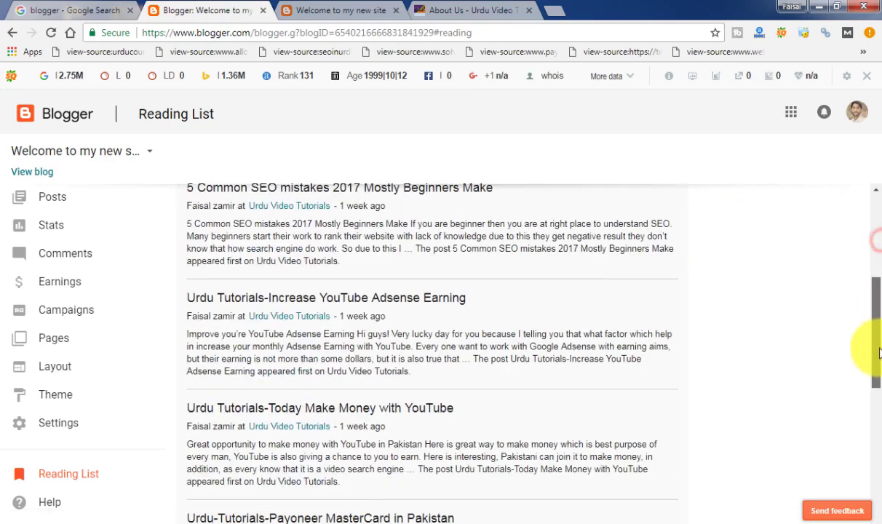
click(717, 239)
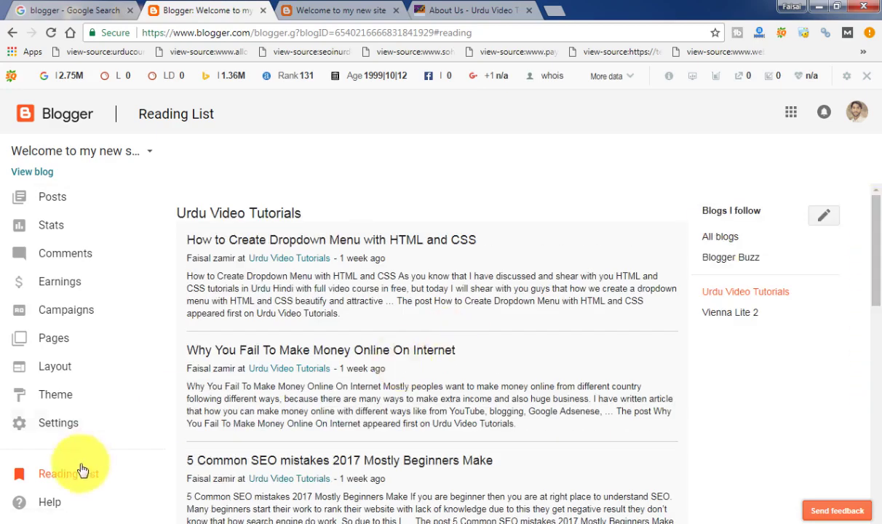
click(57, 507)
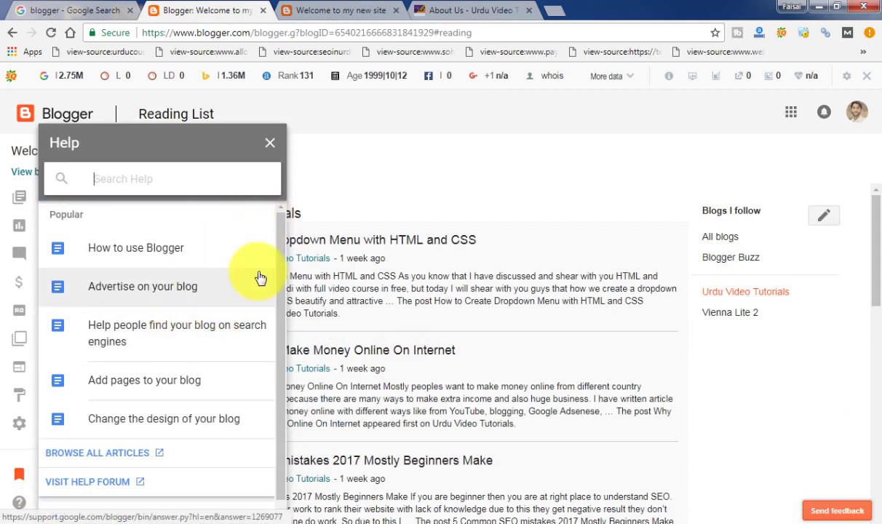
click(269, 144)
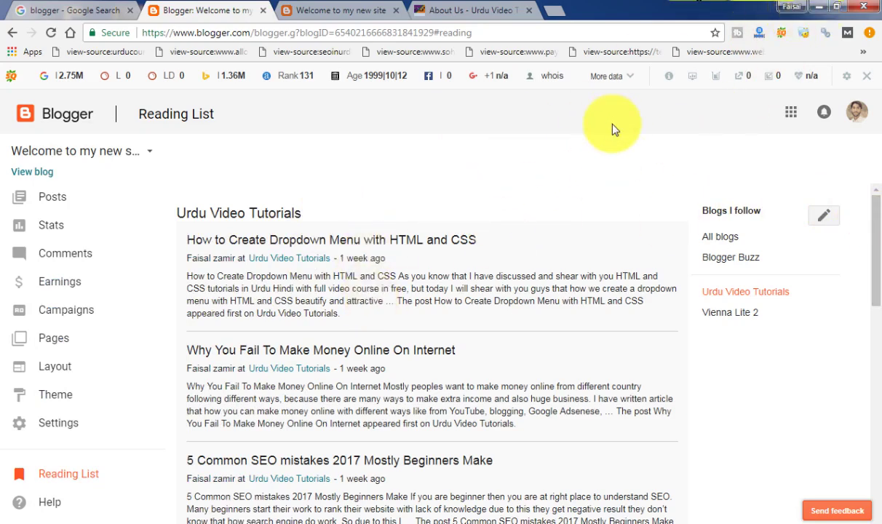
Step: Minimise the browser window and refresh the Windows desktop
click(815, 8)
right_click(452, 198)
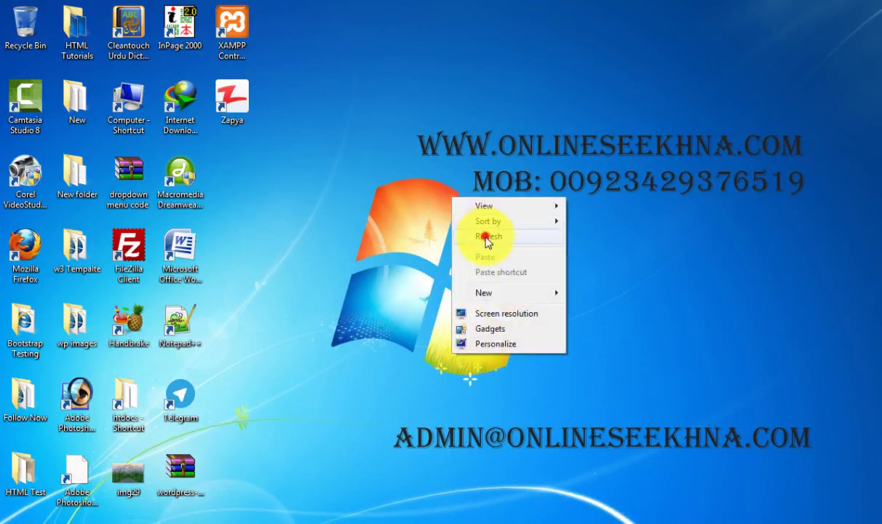
click(487, 237)
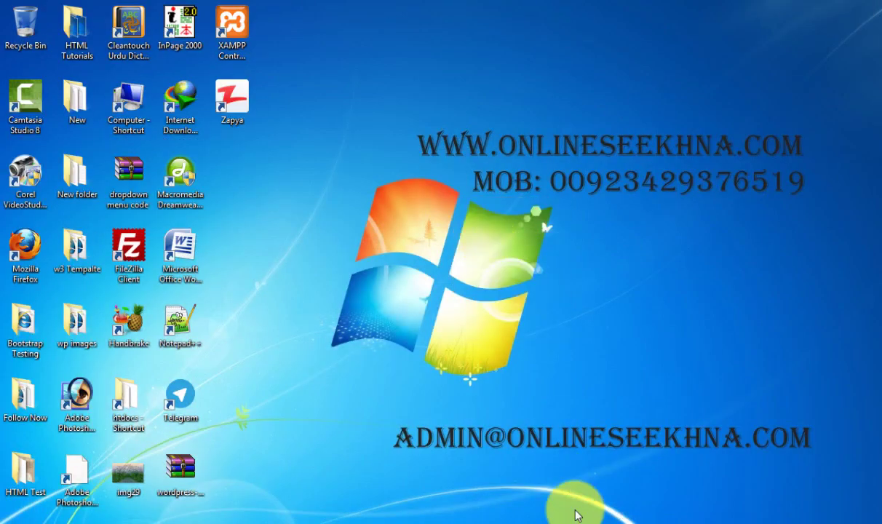